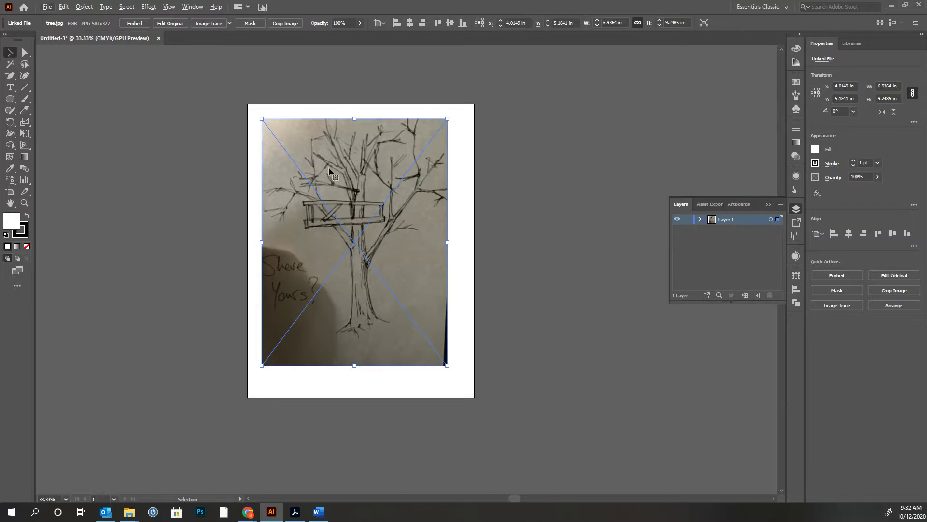
- Duplicate the tree sketch photo beside the original, keeping both at the same height
{"action": "left_click_drag", "start_coordinate": [329, 170], "coordinate": [530, 170]}
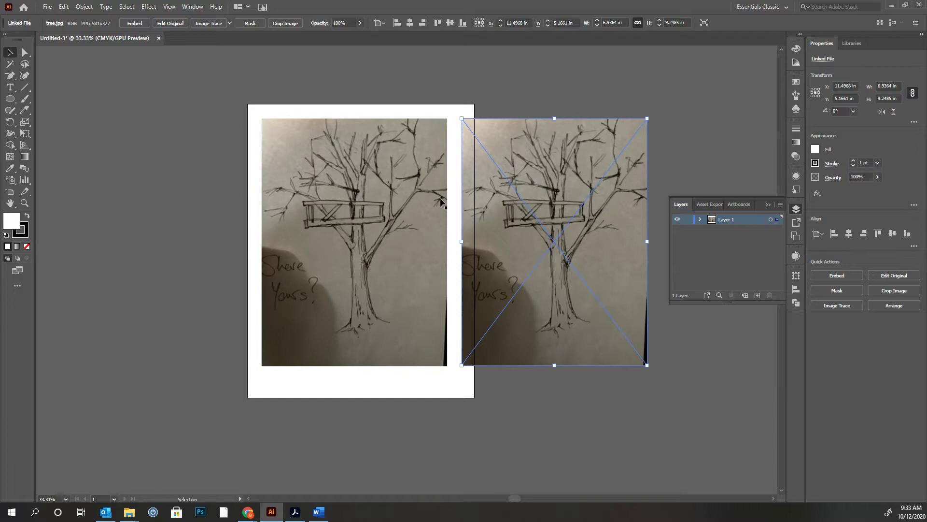
{"action": "left_click", "coordinate": [377, 212]}
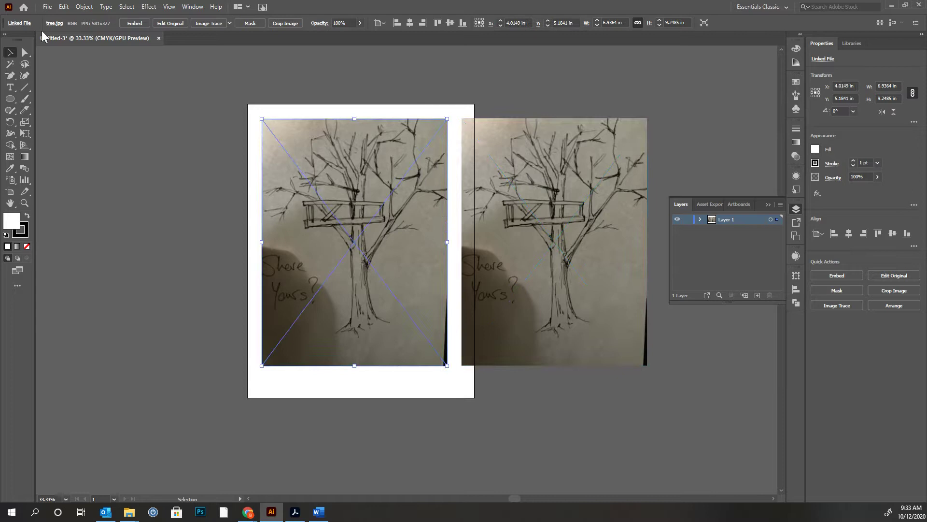
{"action": "left_click", "coordinate": [105, 130]}
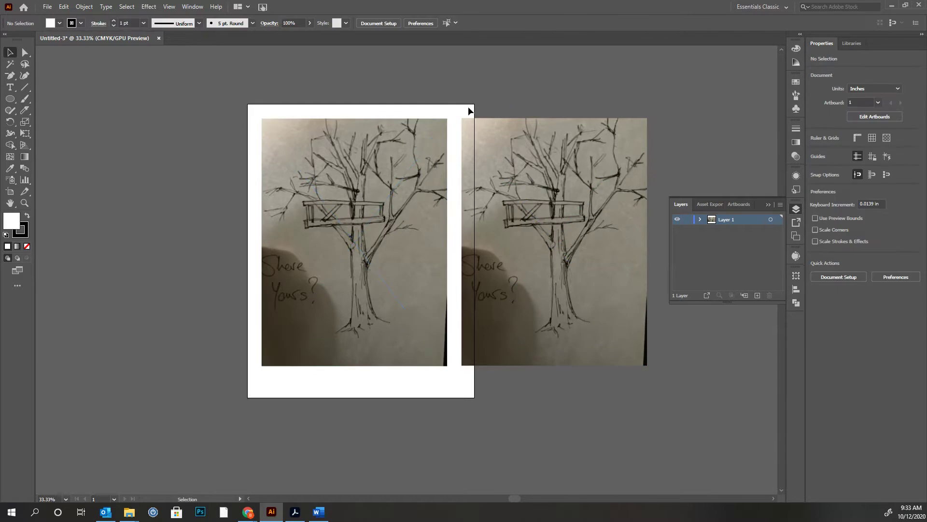
- Trace the original tree photo on the artboard with the default Image Trace preset, accepting the large-image tracing
{"action": "left_click", "coordinate": [319, 165]}
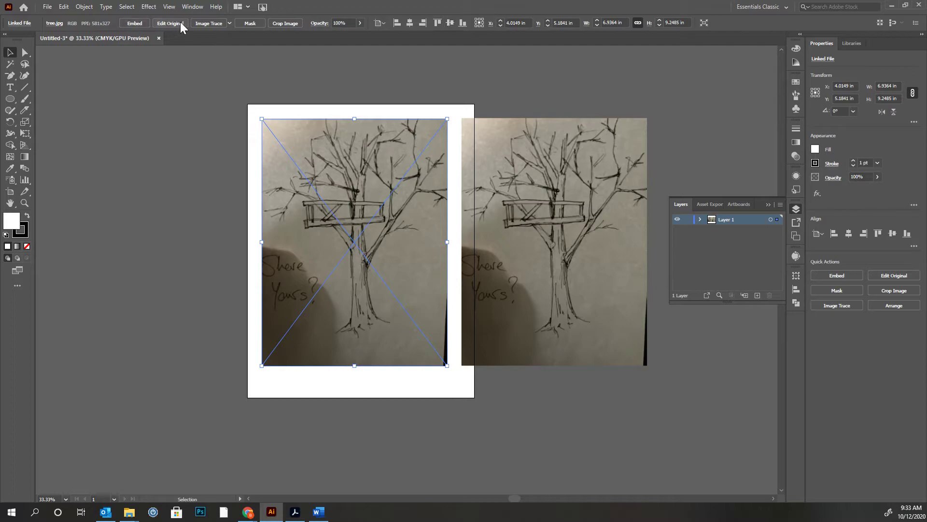
{"action": "left_click", "coordinate": [219, 25]}
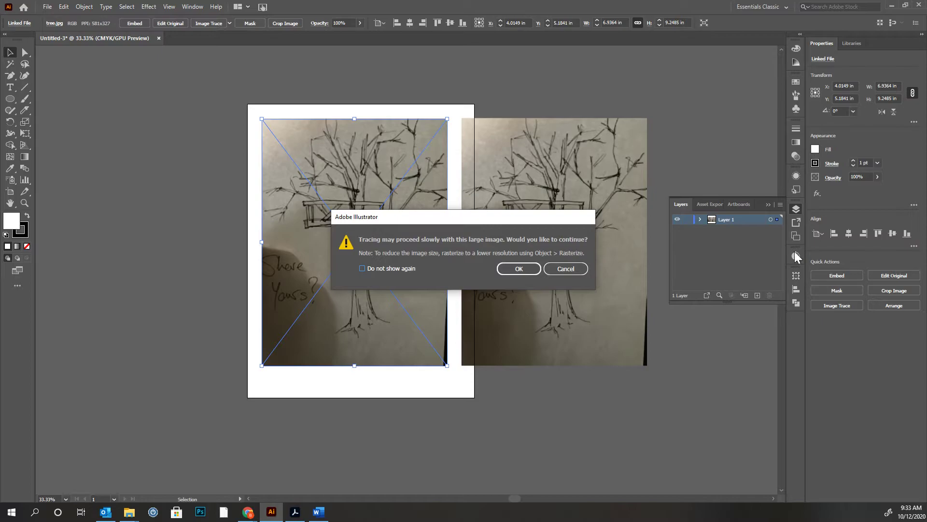
{"action": "left_click", "coordinate": [519, 268]}
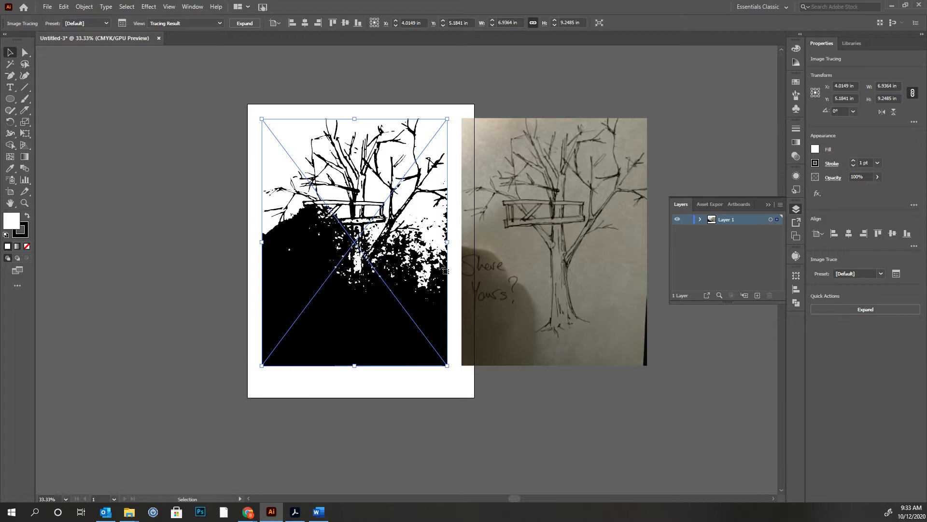
- Display the Image Trace settings for the traced tree
{"action": "left_click", "coordinate": [795, 256]}
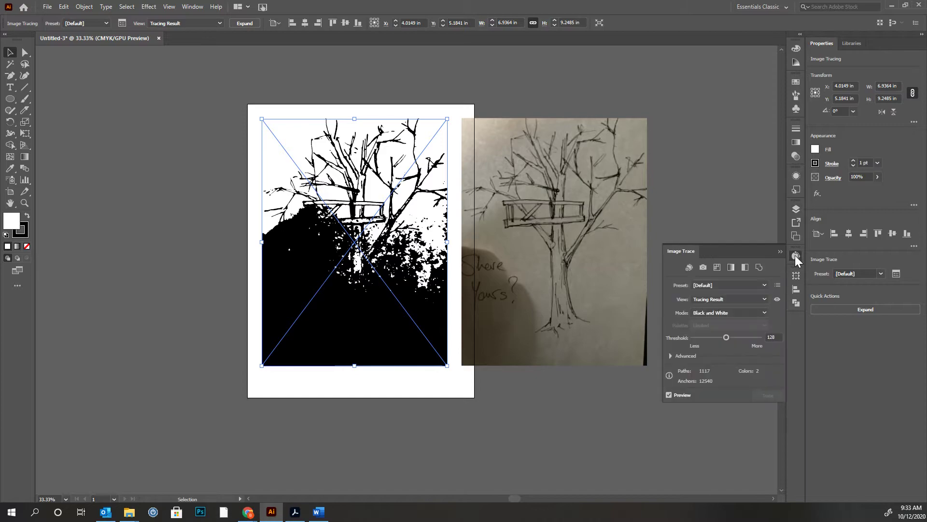
{"action": "left_click", "coordinate": [195, 7]}
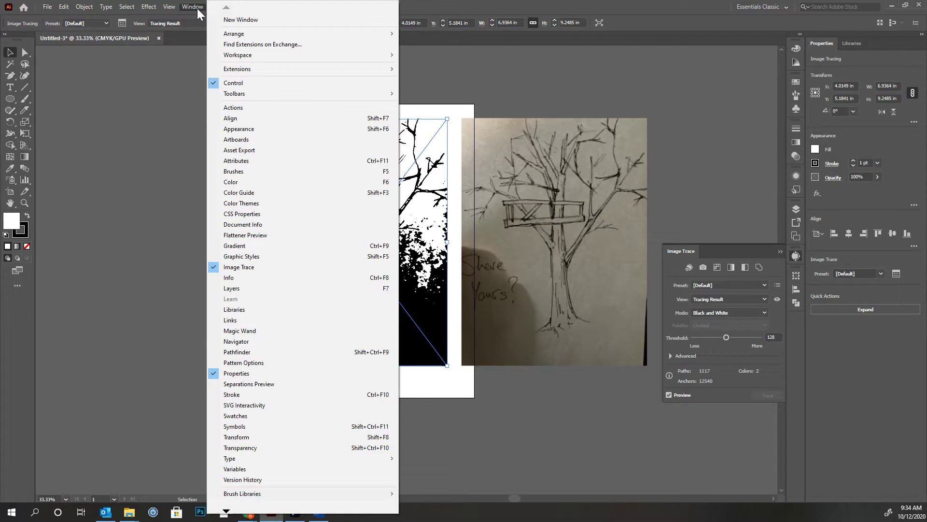
{"action": "left_click", "coordinate": [229, 268]}
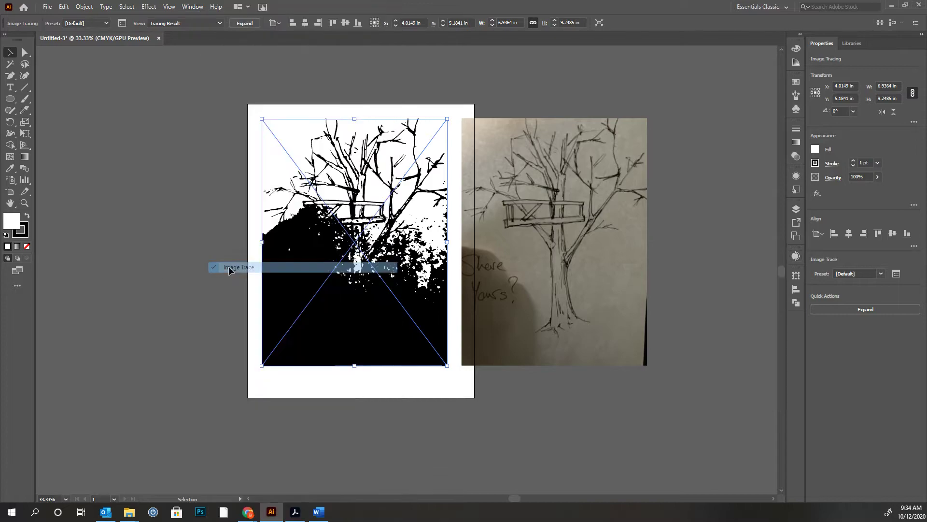
{"action": "left_click", "coordinate": [191, 7]}
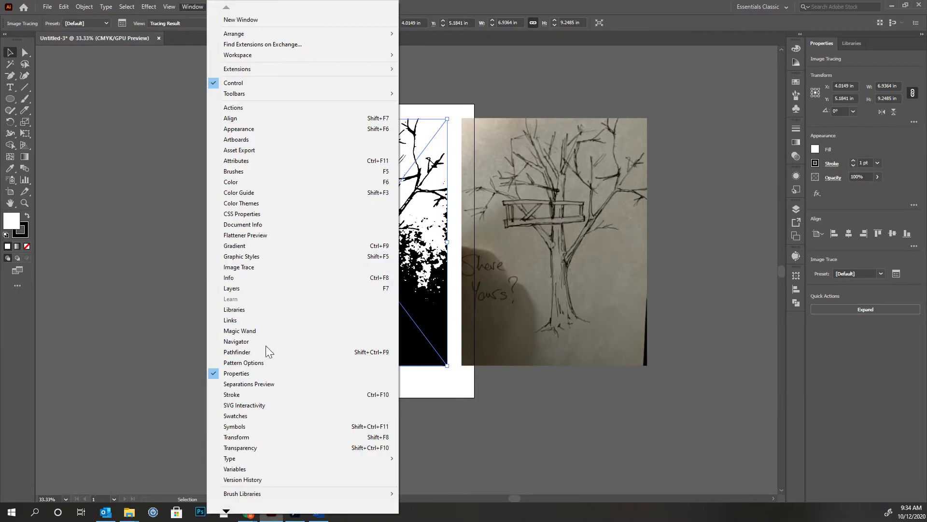
{"action": "left_click", "coordinate": [271, 267]}
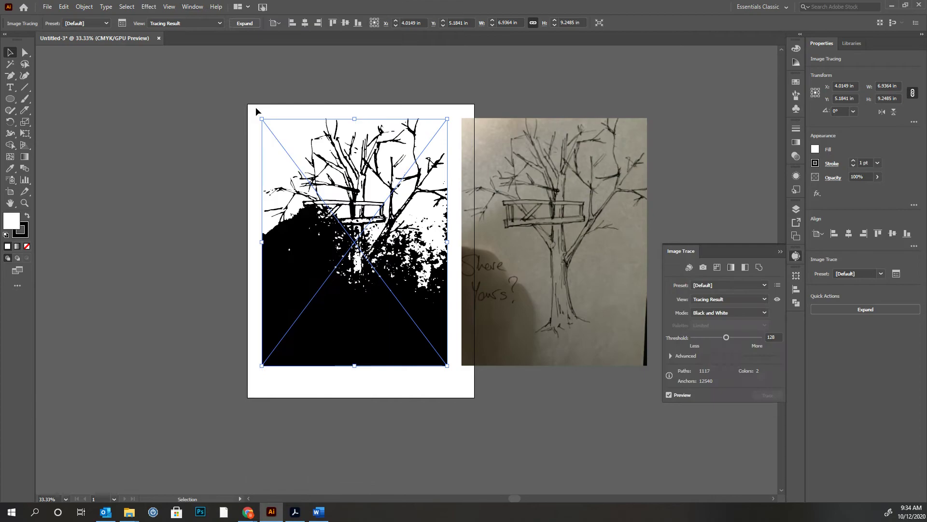
- Lower the black-and-white tracing threshold to 80
{"action": "left_click", "coordinate": [669, 356]}
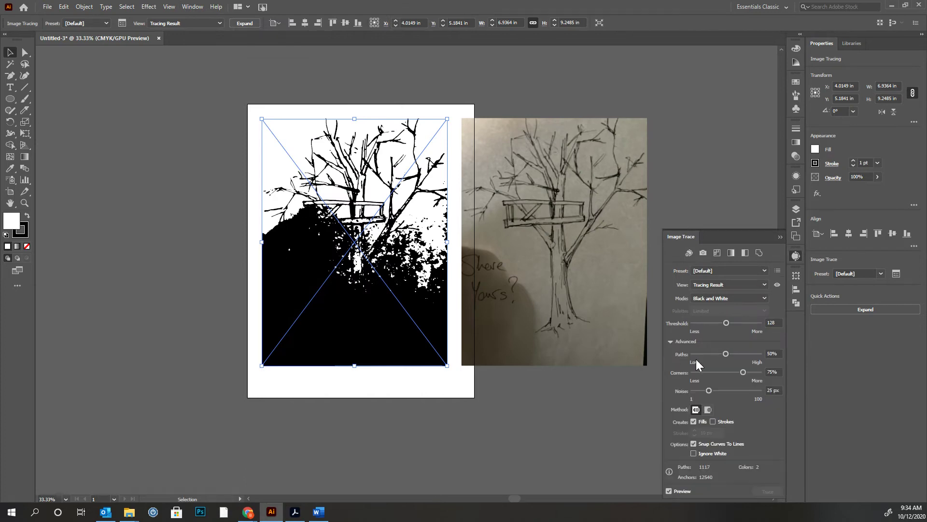
{"action": "left_click", "coordinate": [671, 341]}
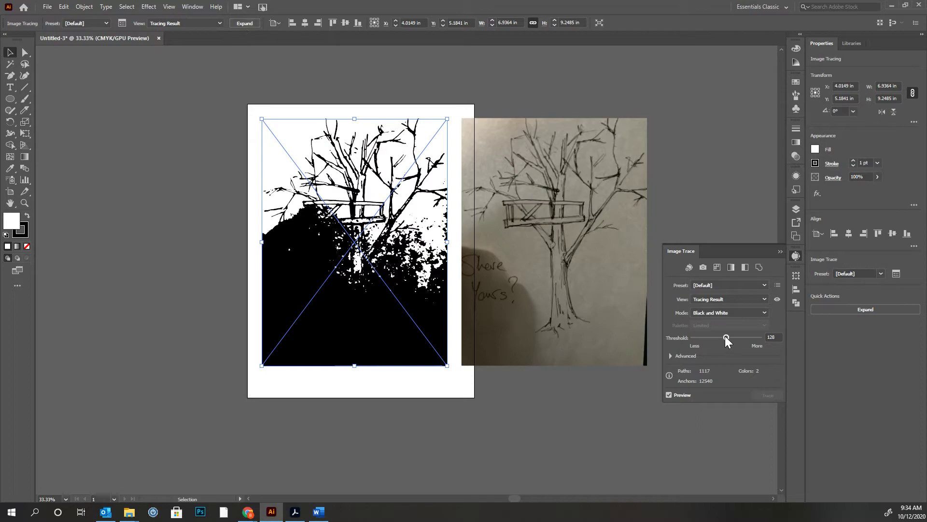
{"action": "left_click_drag", "start_coordinate": [725, 336], "coordinate": [716, 338]}
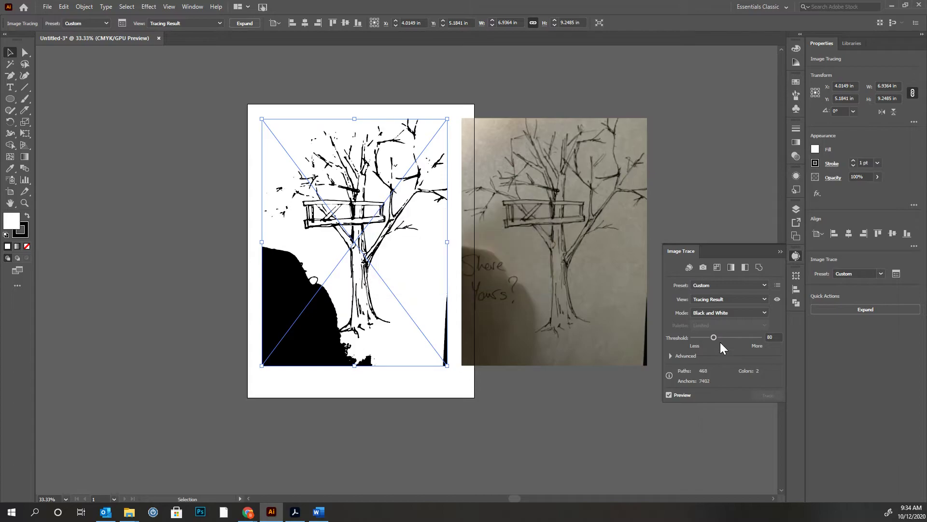
- Show the advanced tracing options and set paths to 68%, corners to 39% and noise to 1 px
{"action": "left_click", "coordinate": [671, 355]}
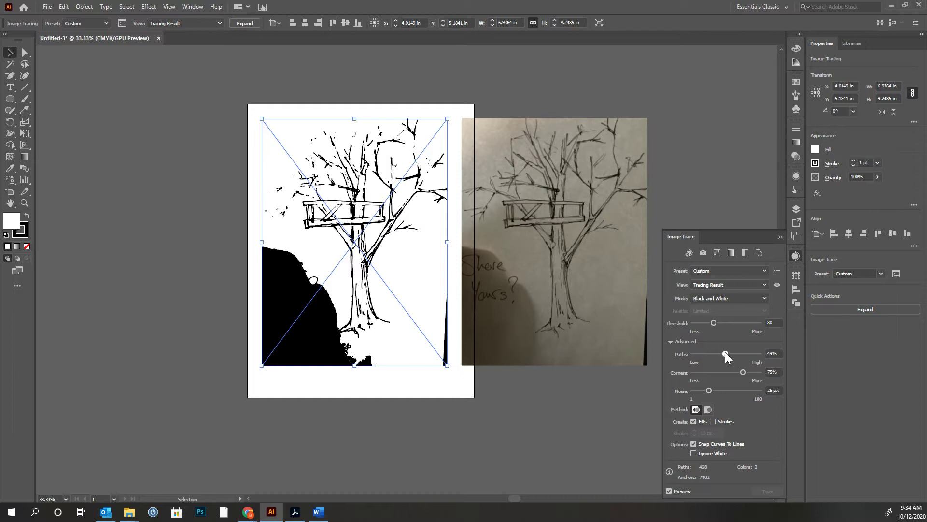
{"action": "left_click_drag", "start_coordinate": [724, 354], "coordinate": [737, 354]}
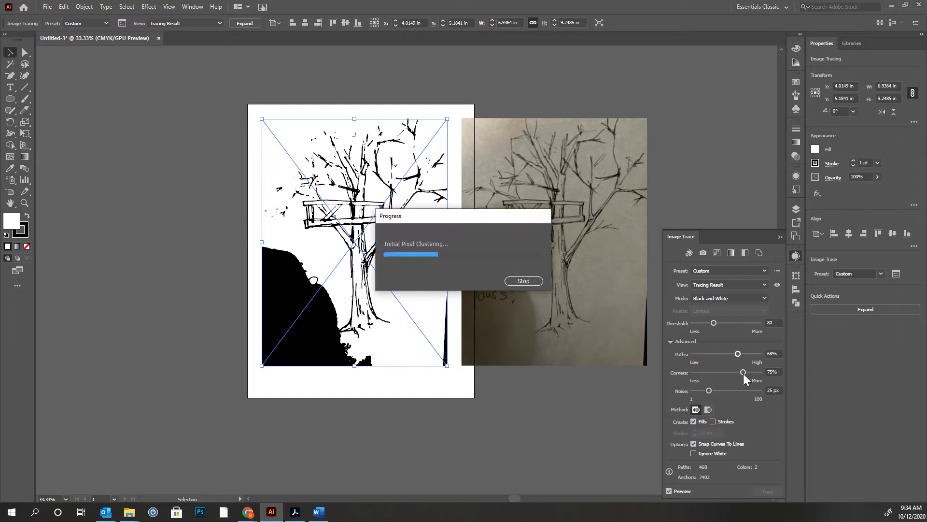
{"action": "left_click", "coordinate": [708, 389]}
{"action": "left_click_drag", "start_coordinate": [709, 390], "coordinate": [678, 395]}
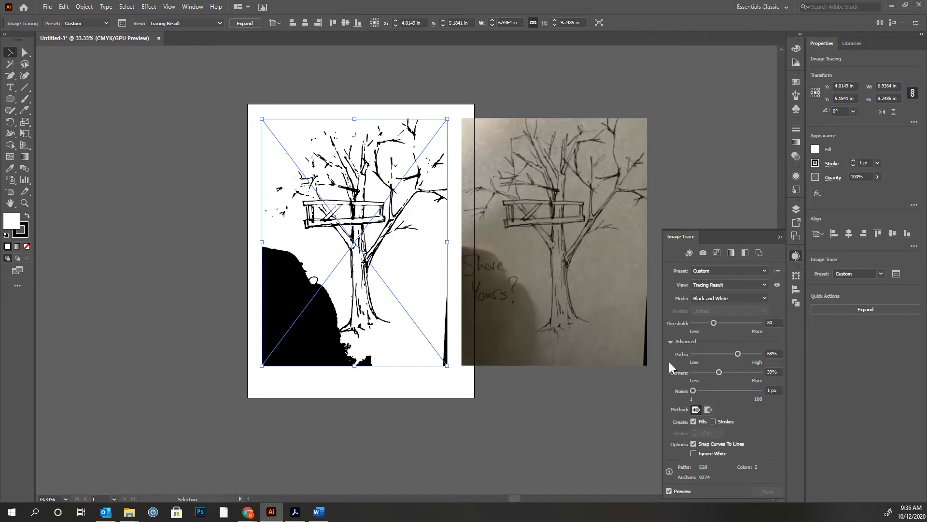
- Refine the tracing with noise 79 px, paths 88%, corners 83% and threshold 95
{"action": "left_click", "coordinate": [728, 389]}
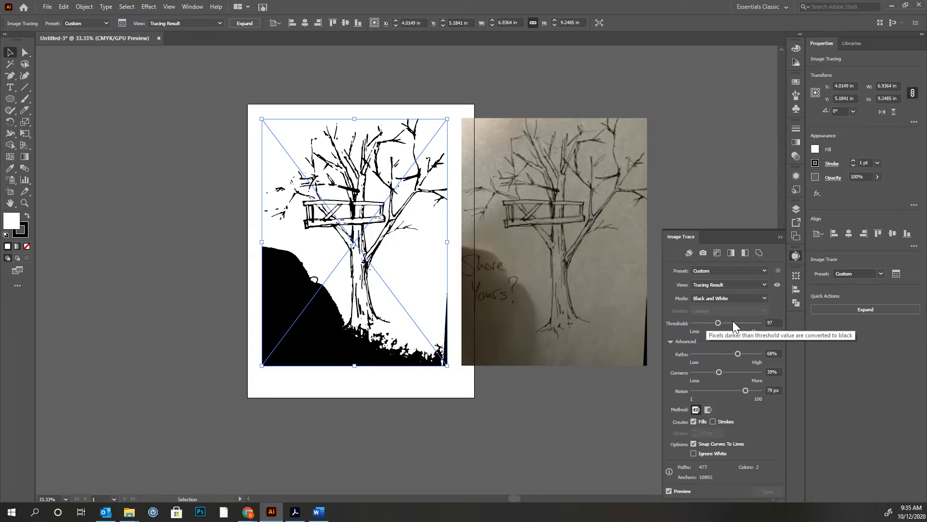
{"action": "left_click_drag", "start_coordinate": [742, 372], "coordinate": [749, 372]}
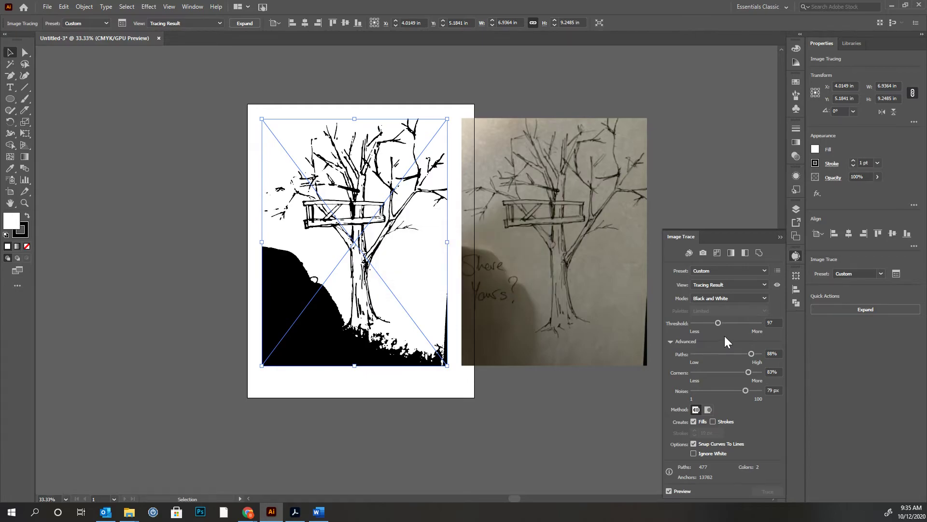
{"action": "left_click", "coordinate": [729, 322]}
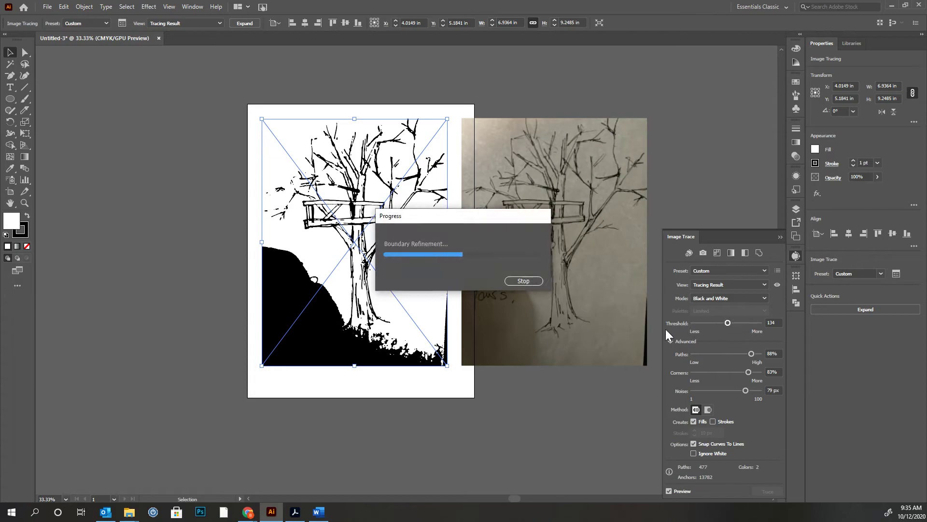
{"action": "left_click", "coordinate": [718, 322]}
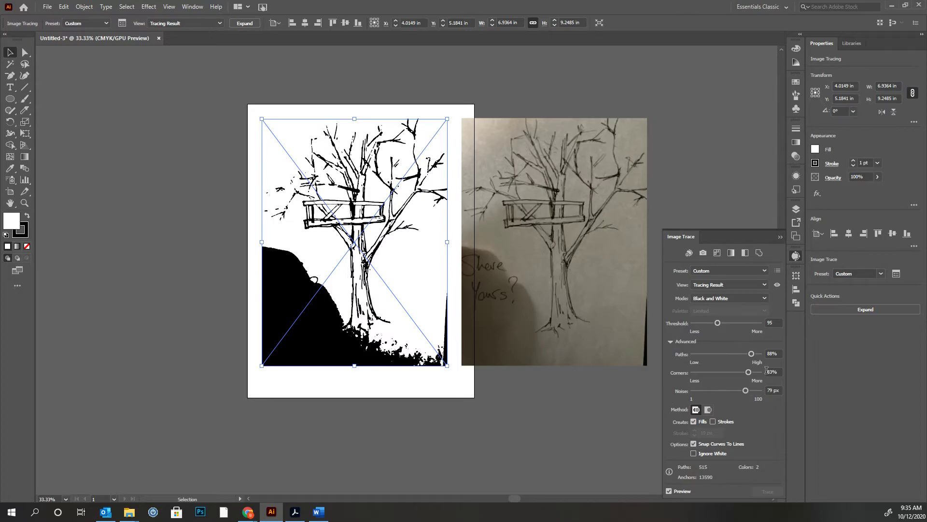
- Reduce the tracing's noise to the minimum and expand the result into editable vector paths
{"action": "left_click_drag", "start_coordinate": [744, 392], "coordinate": [673, 394]}
{"action": "left_click", "coordinate": [246, 23]}
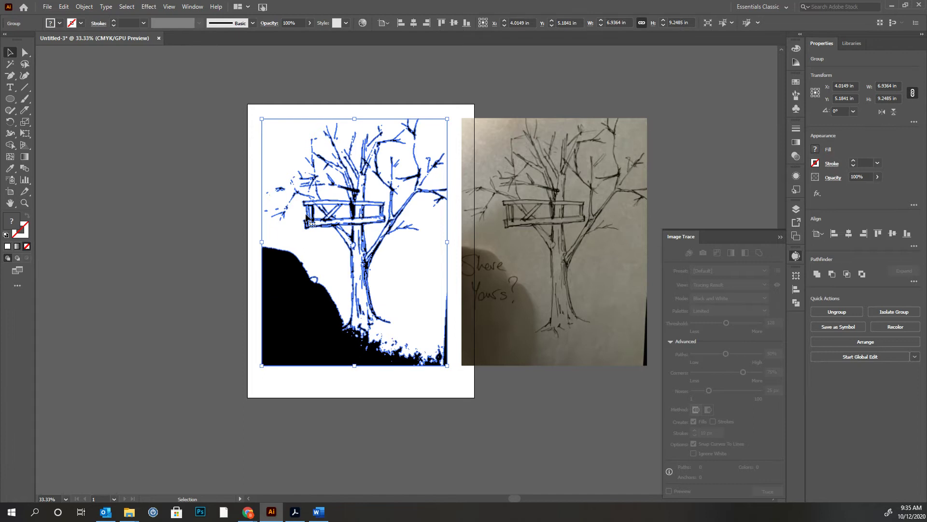
- Examine the expanded tree outline up close, selecting individual anchor points along the edge of the large slanted branch
{"action": "left_click", "coordinate": [24, 203]}
{"action": "left_click", "coordinate": [340, 237]}
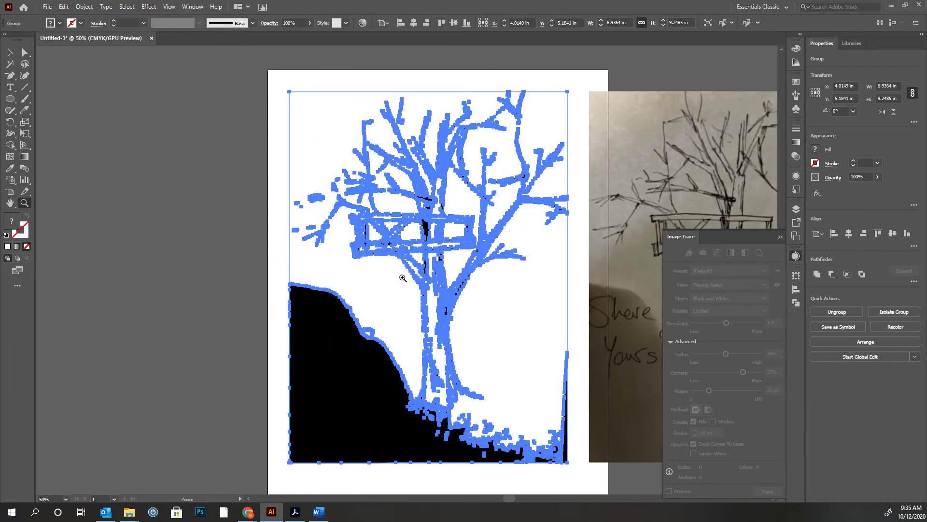
{"action": "left_click_drag", "start_coordinate": [402, 278], "coordinate": [410, 270]}
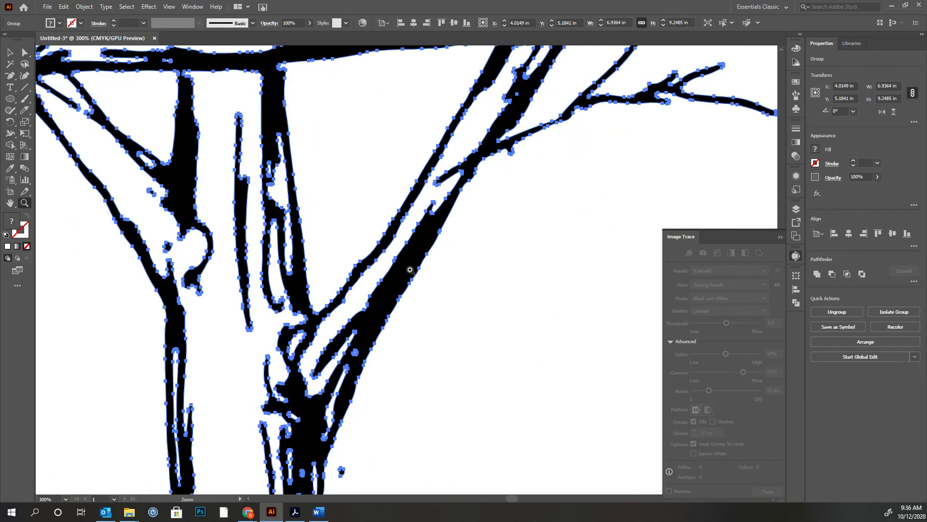
{"action": "left_click", "coordinate": [379, 246]}
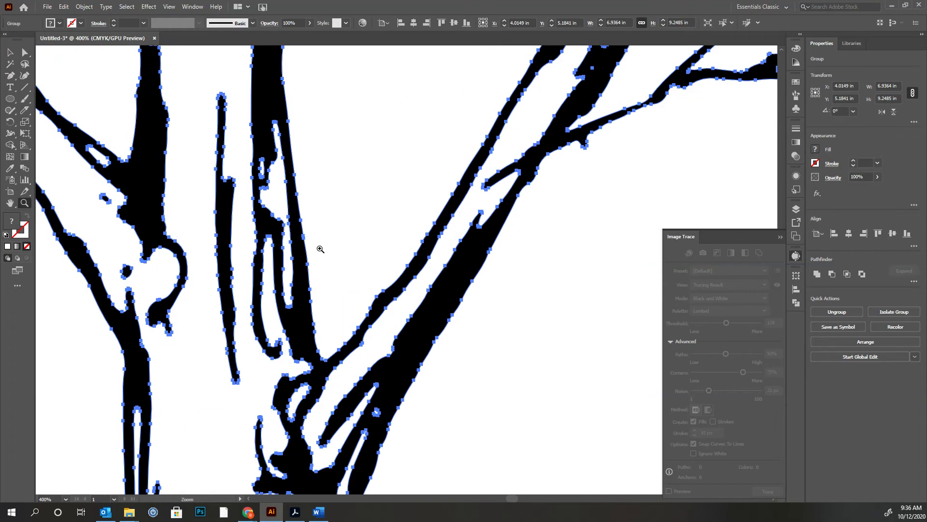
{"action": "left_click", "coordinate": [25, 52]}
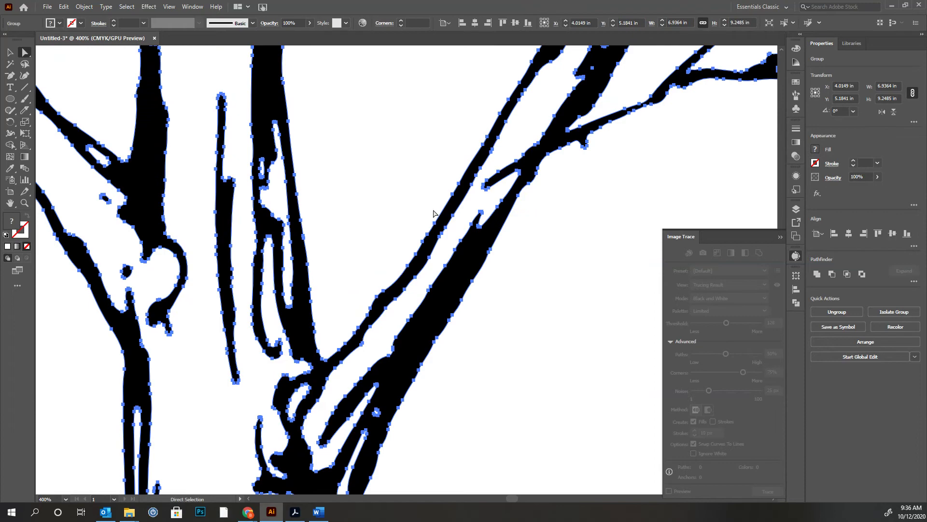
{"action": "left_click", "coordinate": [407, 267]}
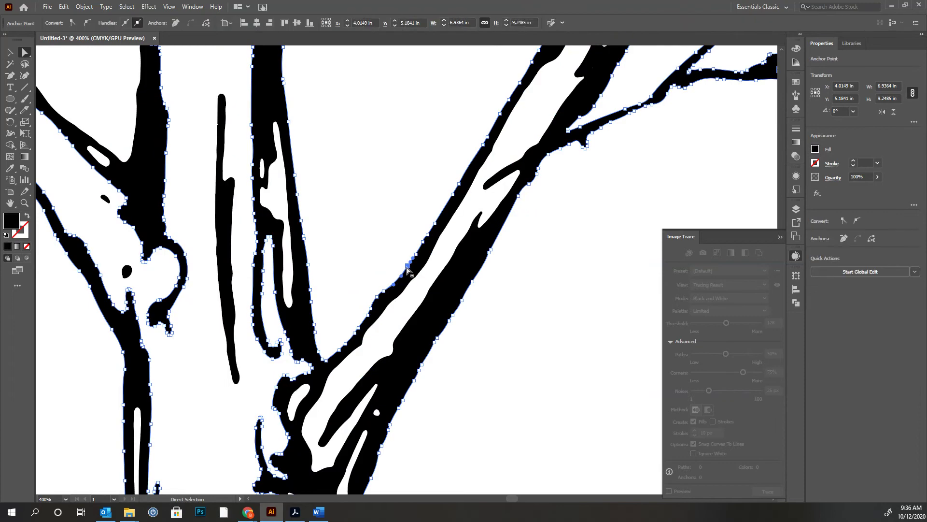
{"action": "left_click", "coordinate": [416, 258]}
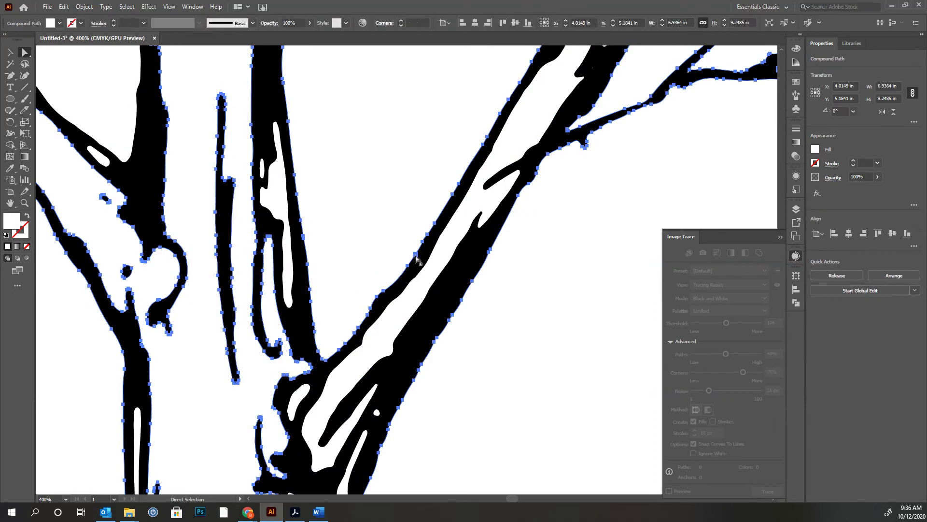
{"action": "left_click", "coordinate": [415, 257]}
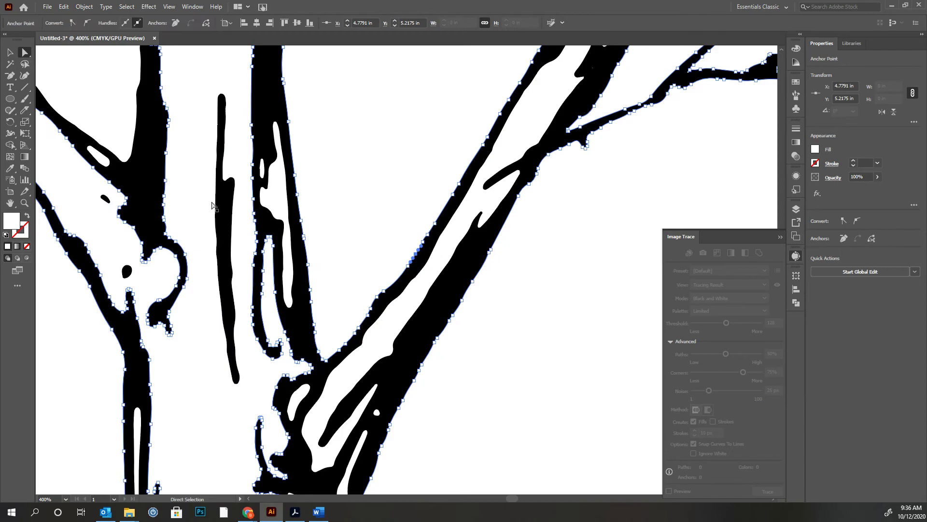
- Reshape the underside of the thin side branch by pulling its anchor points and direction handle
{"action": "left_click", "coordinate": [294, 186]}
{"action": "left_click", "coordinate": [587, 145]}
{"action": "left_click_drag", "start_coordinate": [588, 147], "coordinate": [589, 146]}
{"action": "left_click_drag", "start_coordinate": [658, 88], "coordinate": [646, 210]}
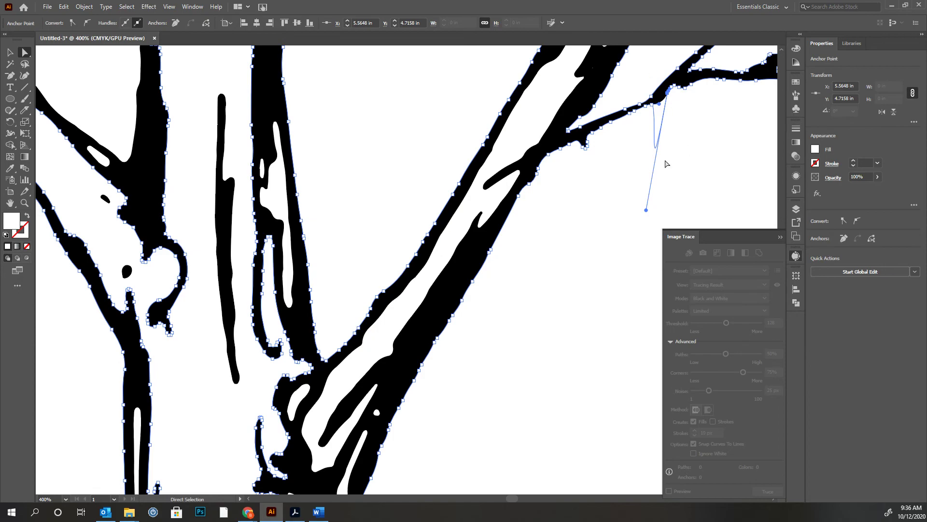
- Deselect the edited anchor points and select the black compound path containing the large shadow area beside the trunk
{"action": "key", "text": "z"}
{"action": "left_click", "coordinate": [401, 236], "text": "alt"}
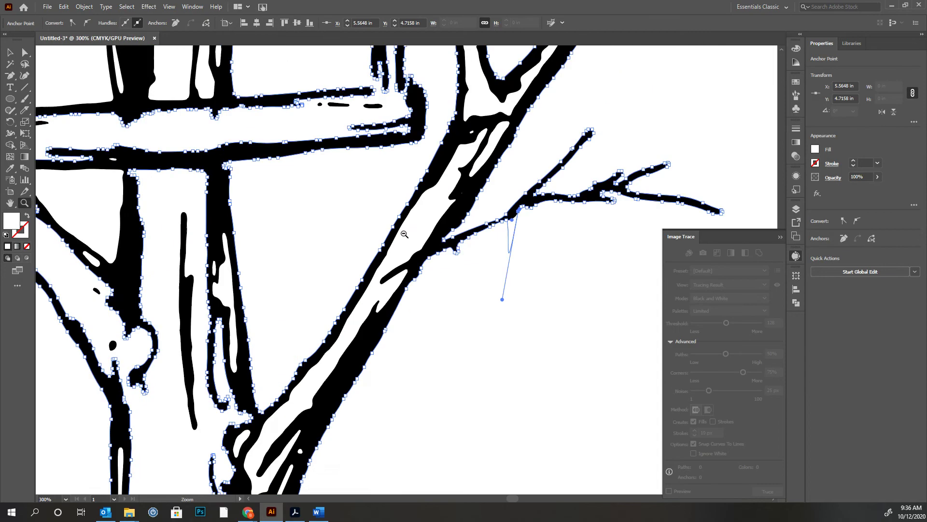
{"action": "left_click", "coordinate": [401, 235], "text": "alt"}
{"action": "left_click", "coordinate": [401, 235], "text": "alt"}
{"action": "left_click", "coordinate": [401, 236], "text": "alt"}
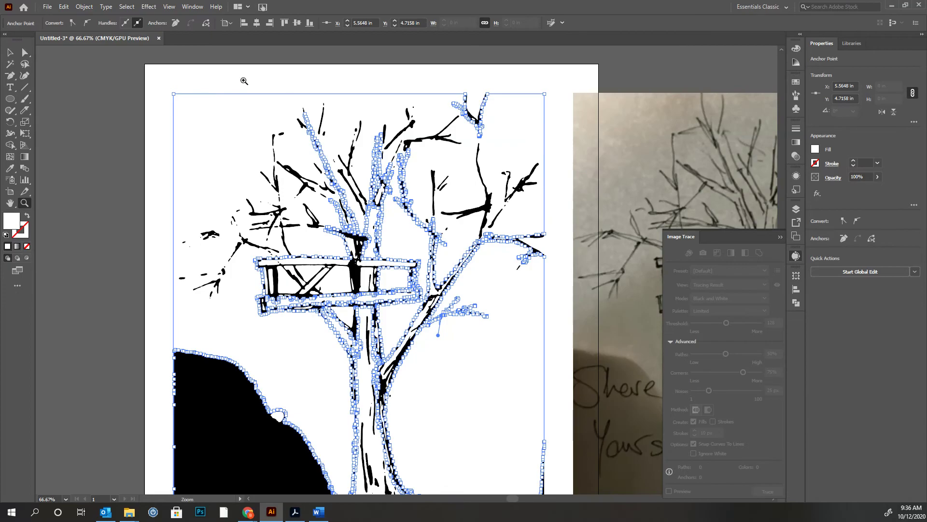
{"action": "left_click", "coordinate": [25, 55]}
{"action": "left_click", "coordinate": [106, 209]}
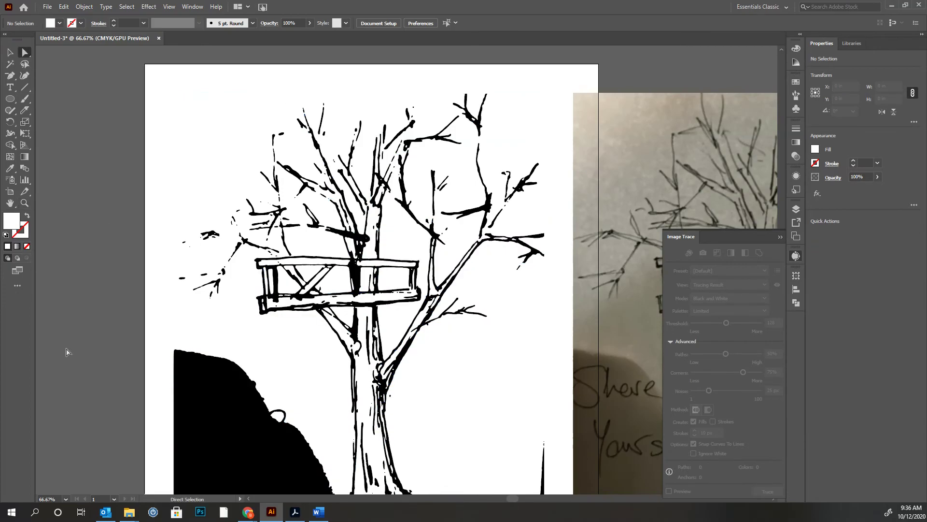
{"action": "left_click", "coordinate": [203, 401]}
{"action": "scroll", "coordinate": [307, 365], "scroll_direction": "down", "scroll_amount": 3}
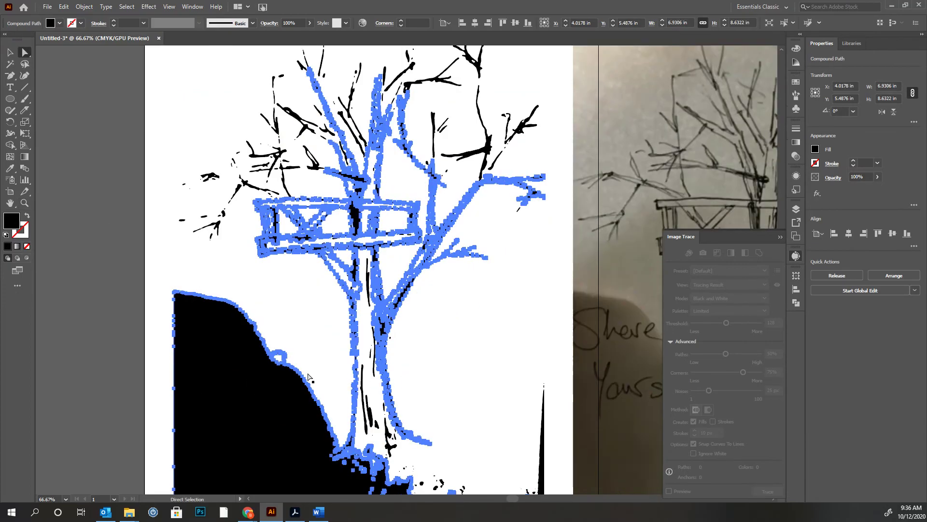
{"action": "scroll", "coordinate": [306, 365], "scroll_direction": "down", "scroll_amount": 2}
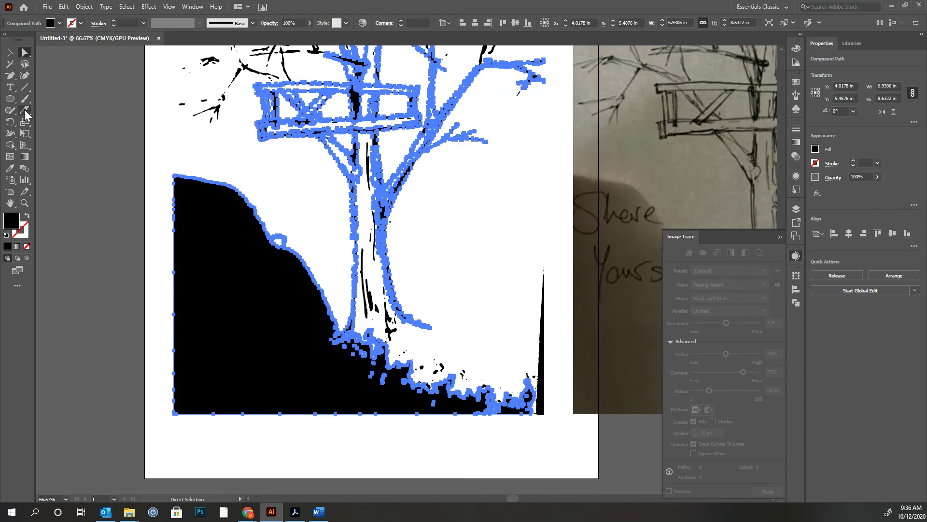
- Cut the black compound path with the Knife along the base of the trunk to separate the tree from the shadow area
{"action": "left_click", "coordinate": [25, 115]}
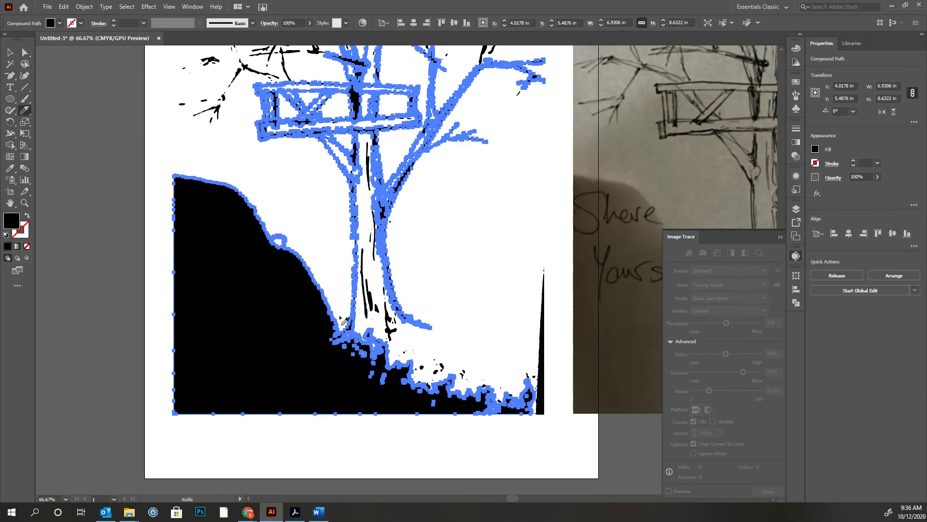
{"action": "left_click_drag", "start_coordinate": [344, 343], "coordinate": [417, 363]}
{"action": "left_click", "coordinate": [25, 52]}
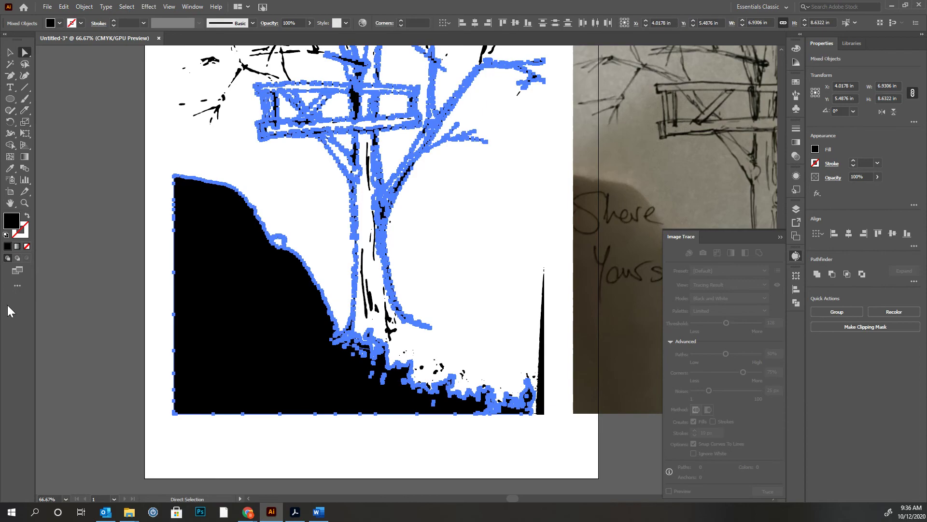
- Select only the separated black shadow shape beside the trunk and delete it
{"action": "left_click", "coordinate": [93, 301]}
{"action": "left_click", "coordinate": [220, 307]}
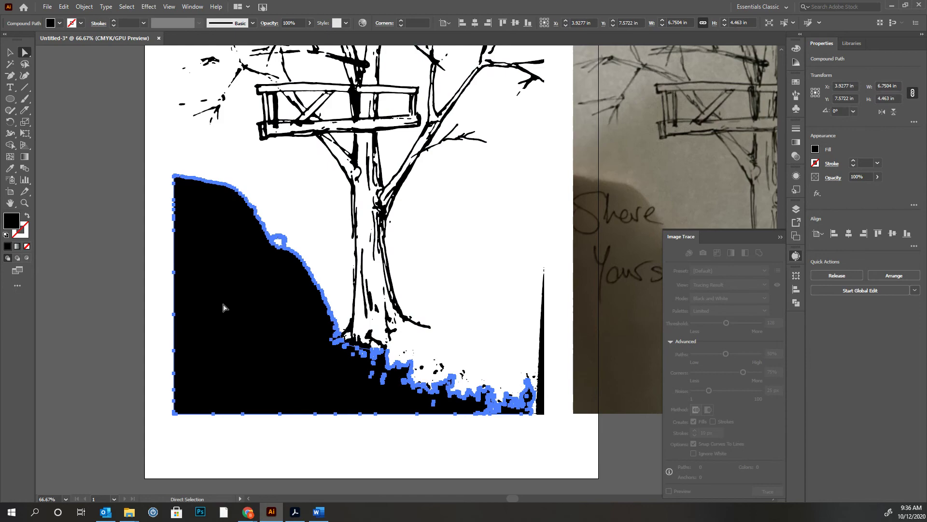
{"action": "key", "text": "Delete"}
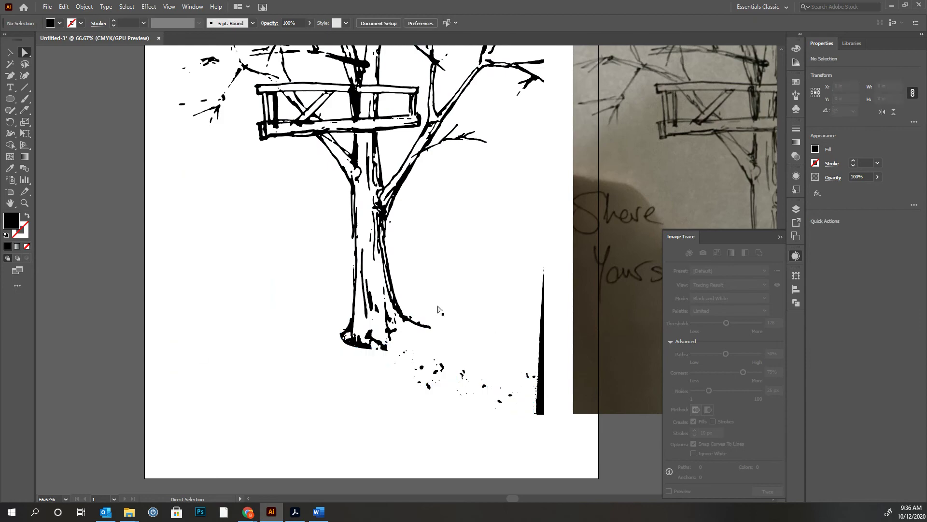
- Examine the outlines of the white background shape and the remaining traced artwork by selecting them, leaving everything deselected
{"action": "scroll", "coordinate": [264, 275], "scroll_direction": "up", "scroll_amount": 3}
{"action": "key", "text": "ctrl+z"}
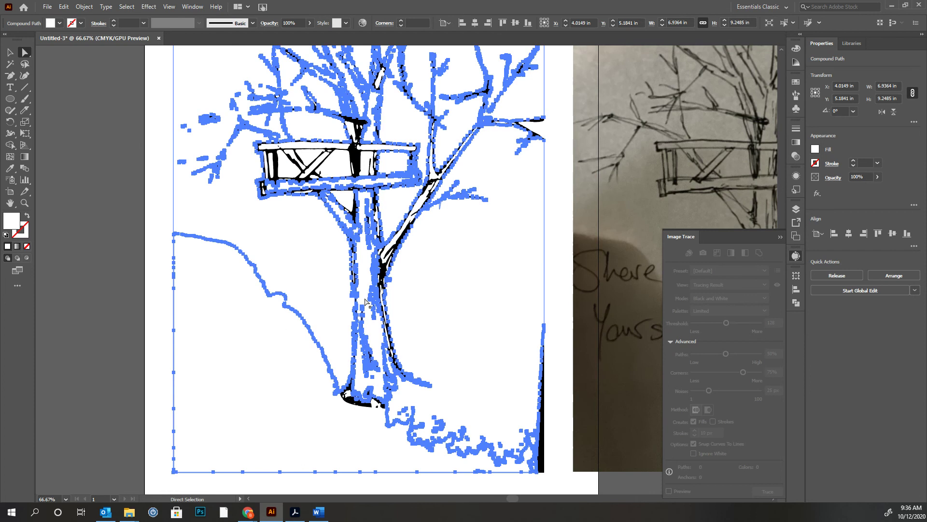
{"action": "left_click", "coordinate": [103, 237]}
{"action": "left_click", "coordinate": [288, 248]}
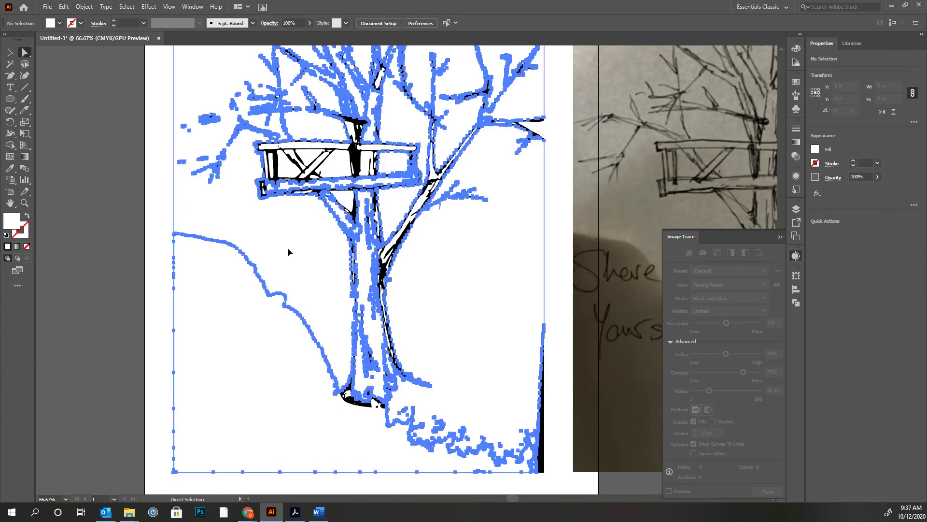
{"action": "left_click", "coordinate": [134, 226]}
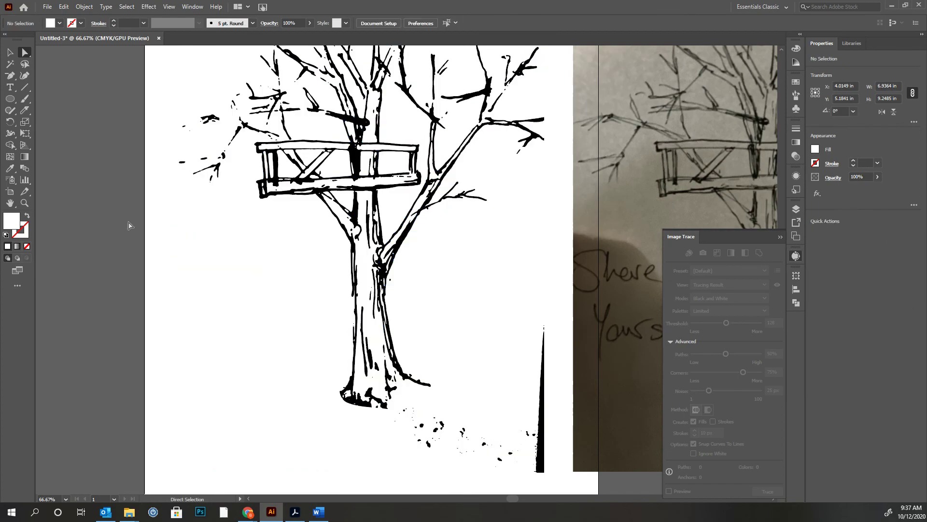
{"action": "left_click", "coordinate": [343, 185]}
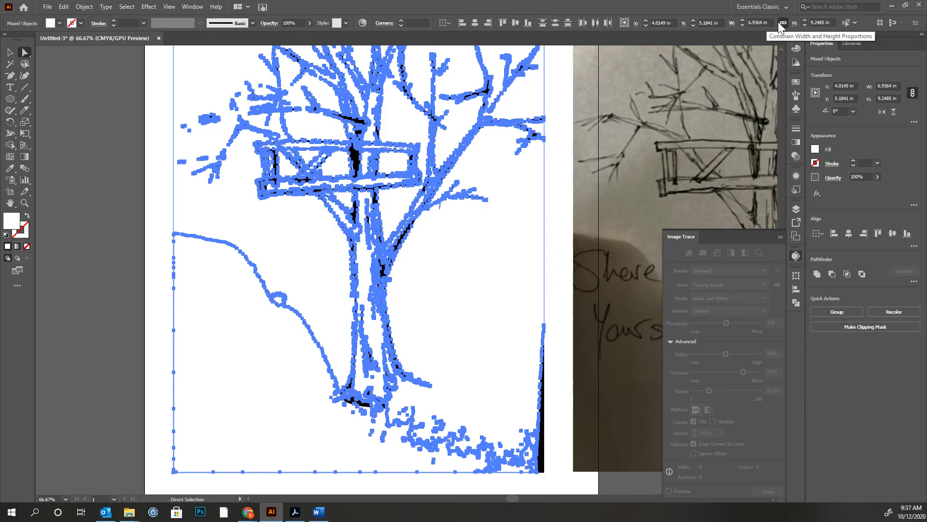
{"action": "key", "text": "ctrl+shift+a"}
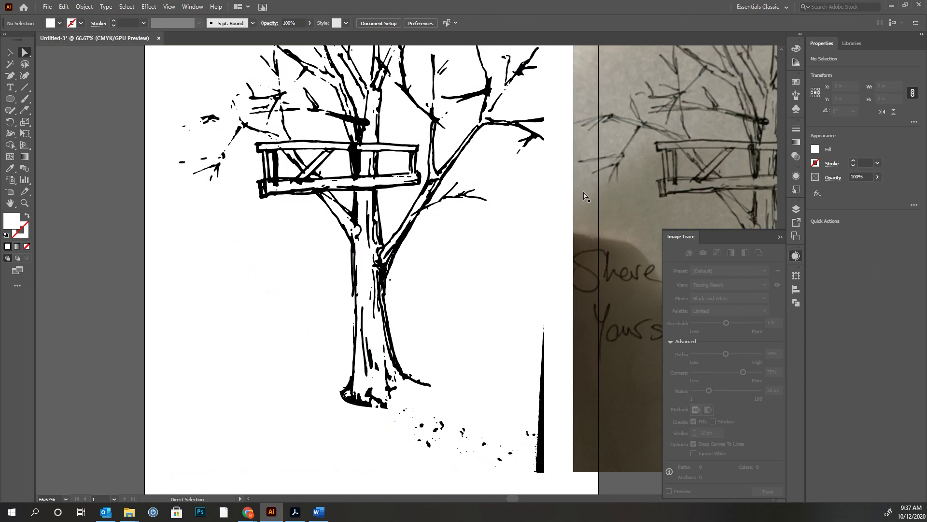